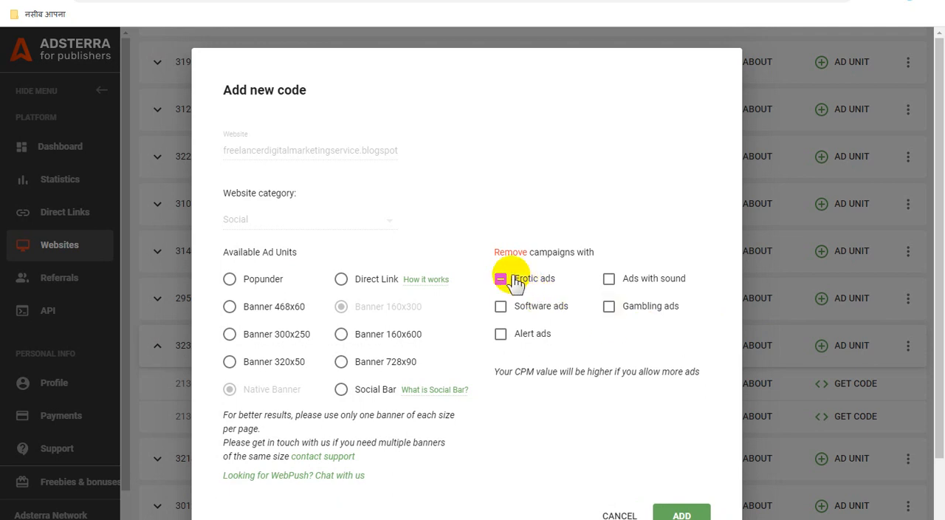
Request a Banner 728x90 ad unit for freelancerdigitalmarketingservice.blogspot.com with no campaign types removed, and dismiss the submission notice
click(501, 278)
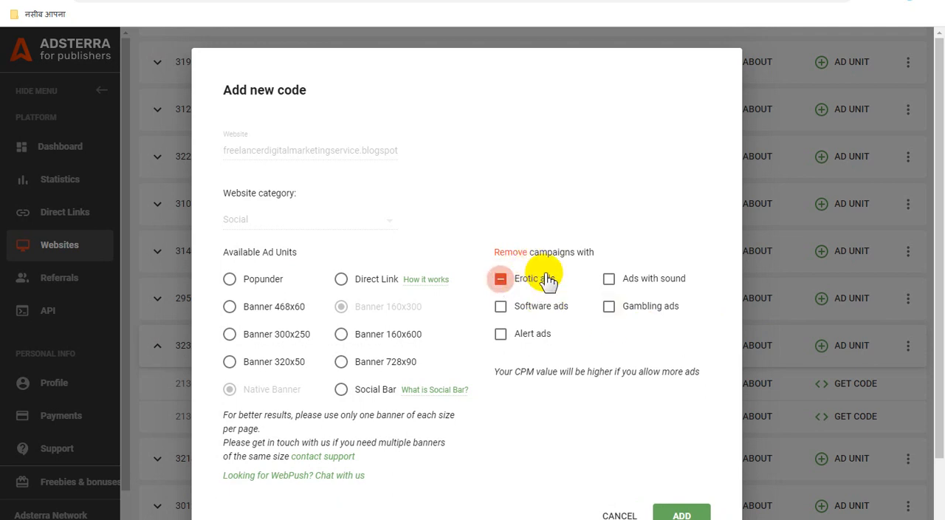
click(545, 278)
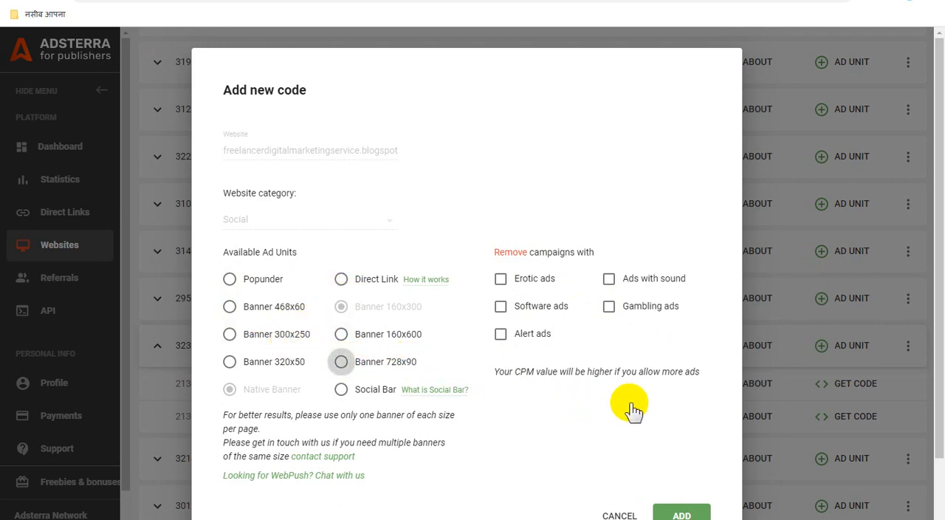
scroll(631, 410, down, 1)
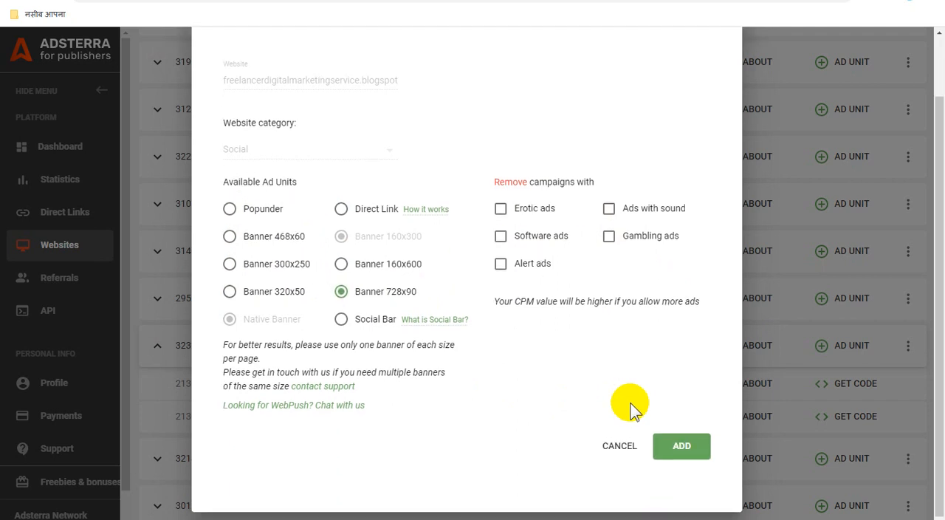
click(684, 443)
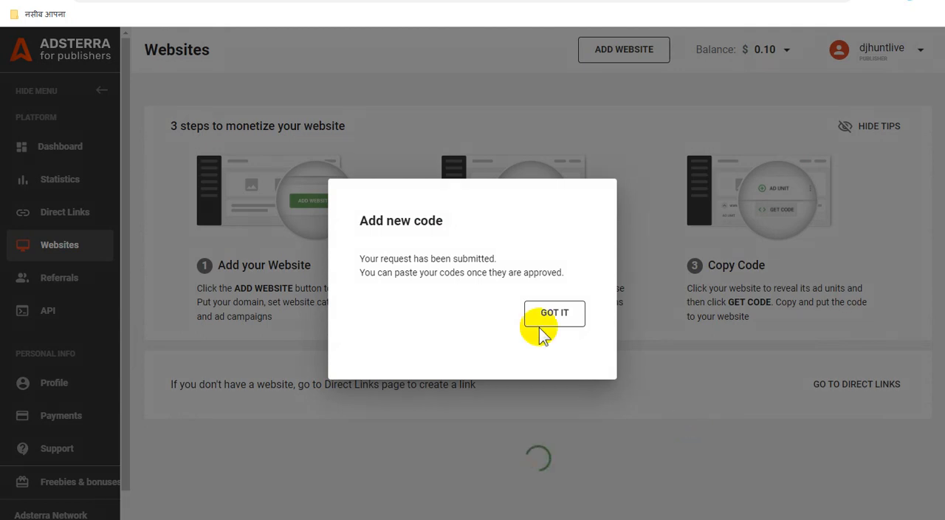
click(553, 316)
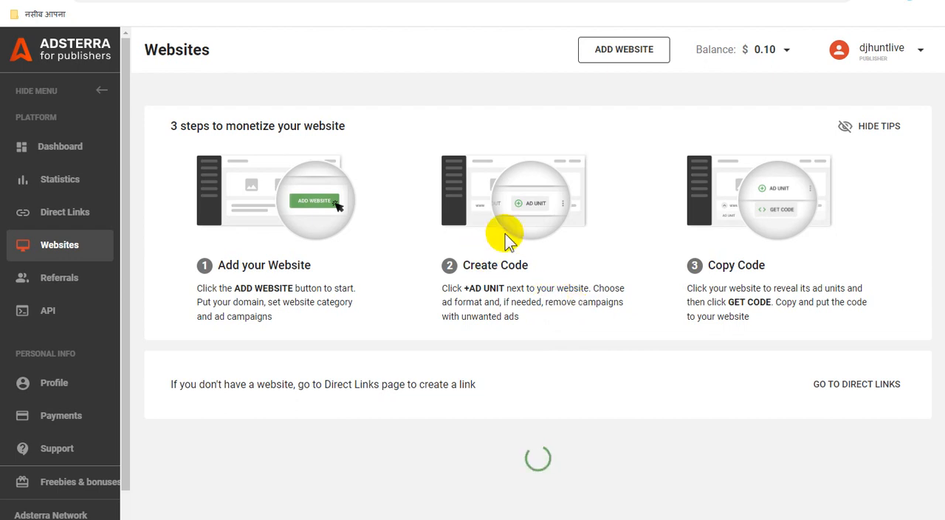
Find freelancerdigitalmarketingservice.blogspot.com in the websites list and copy its domain name
scroll(542, 260, down, 6)
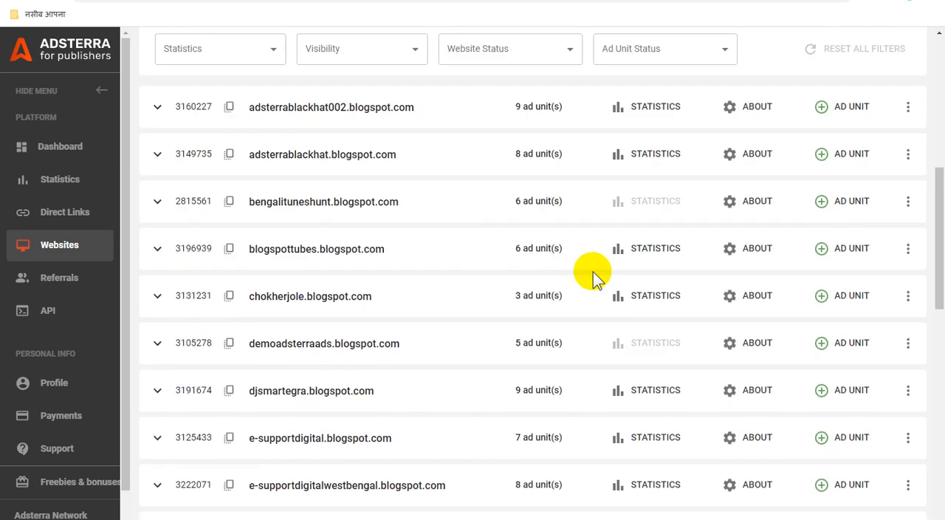
scroll(595, 275, down, 5)
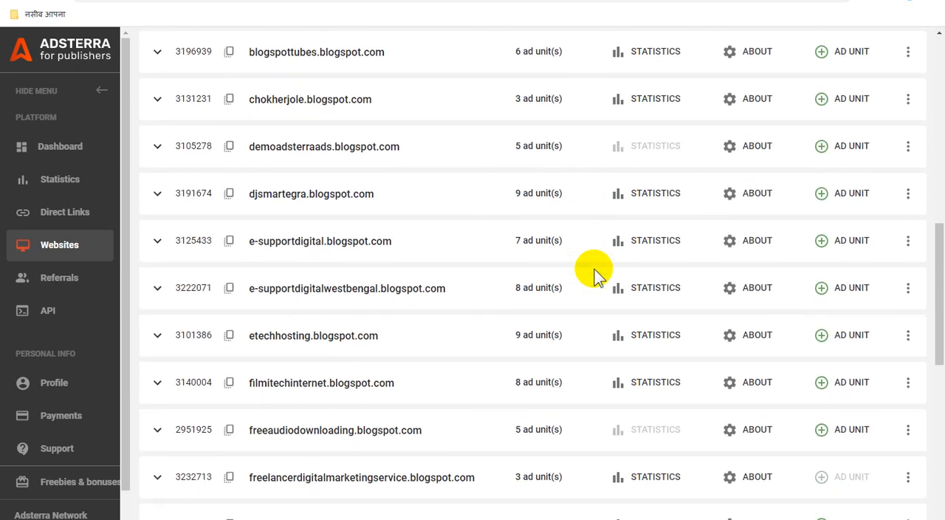
scroll(594, 275, up, 2)
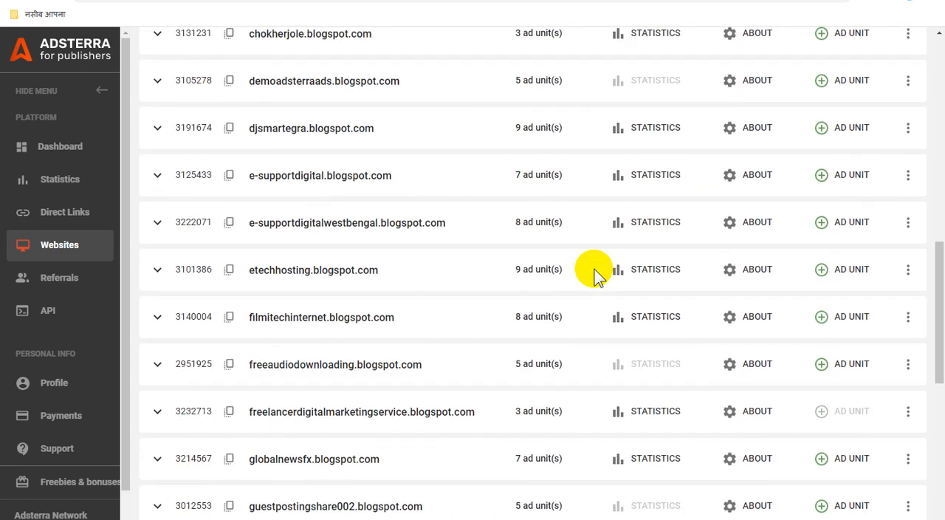
scroll(597, 270, up, 1)
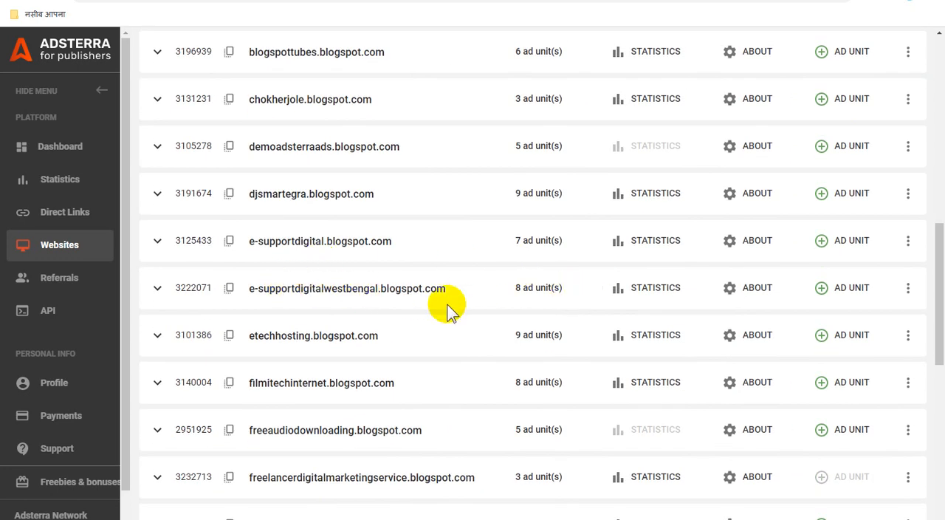
scroll(417, 343, down, 2)
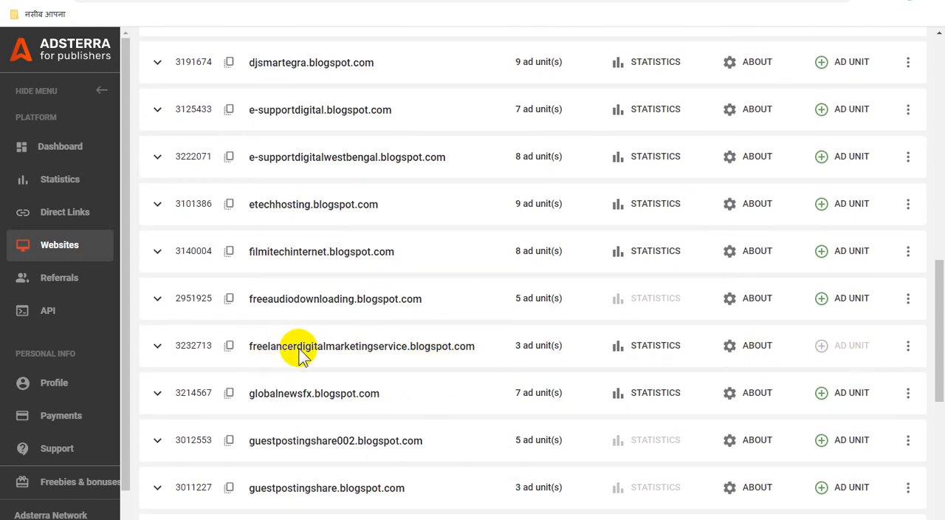
right_click(423, 52)
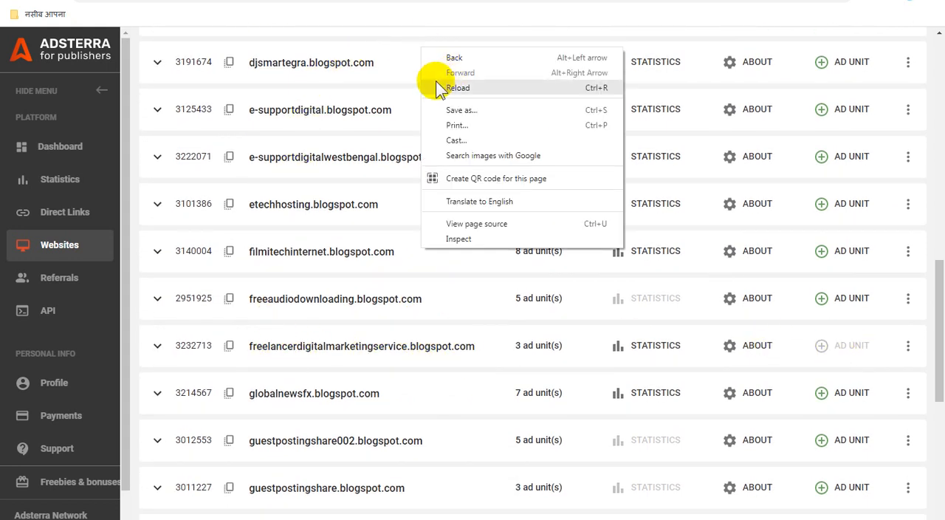
drag(244, 347, 478, 348)
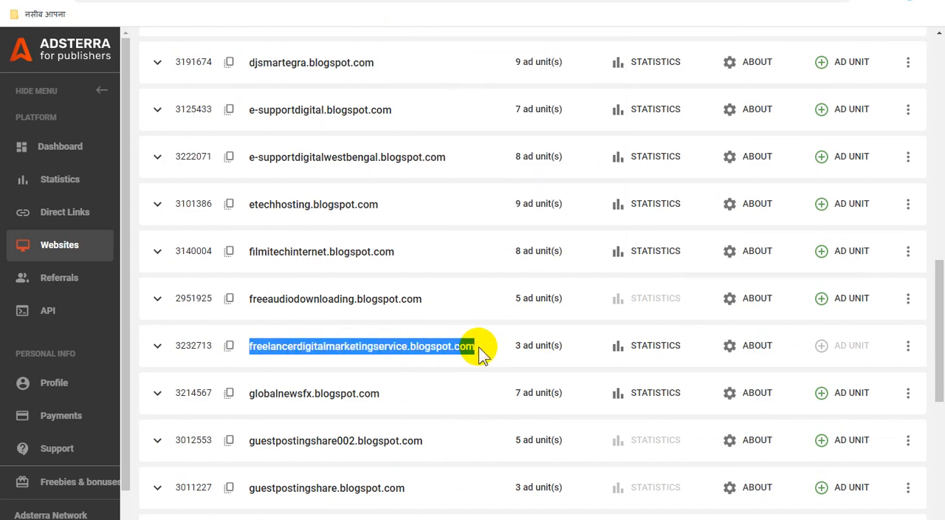
Reload the Websites page from its beginning to refresh the ad unit status
scroll(444, 316, up, 10)
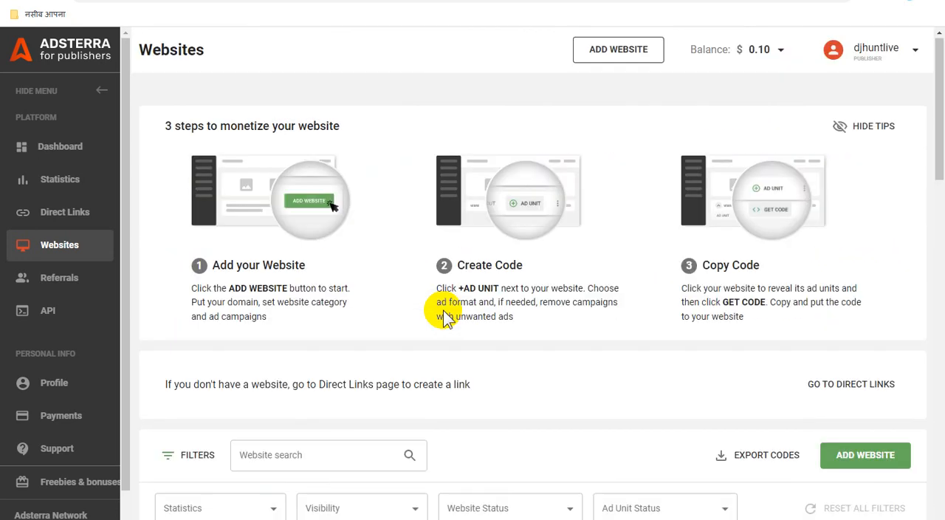
right_click(389, 80)
click(417, 117)
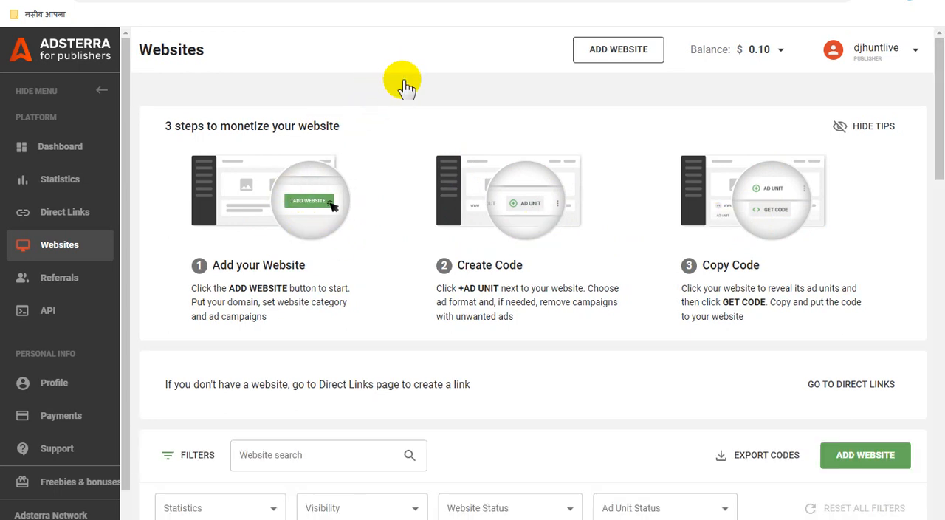
right_click(405, 84)
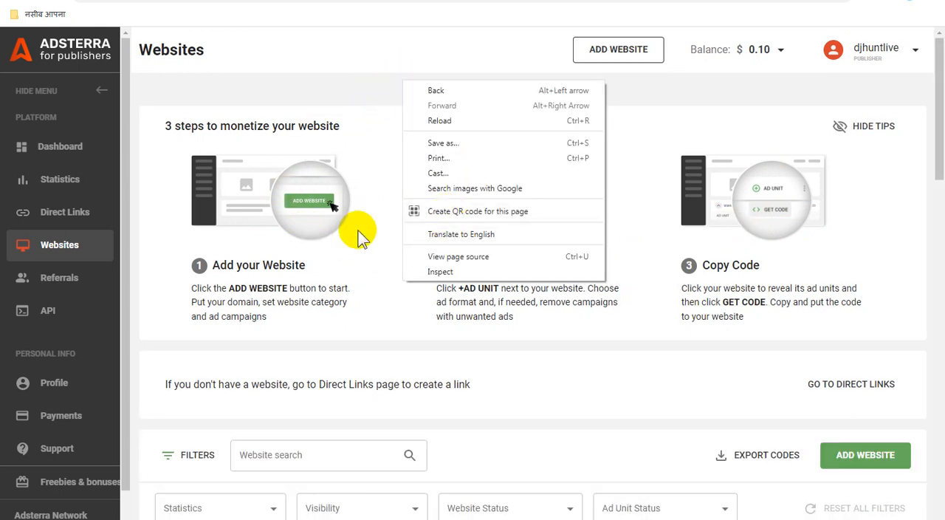
click(367, 92)
Search the websites for freelancerdigitalmarketingservice.blogspot.com and expand its ad units to check their approval status
scroll(437, 231, down, 3)
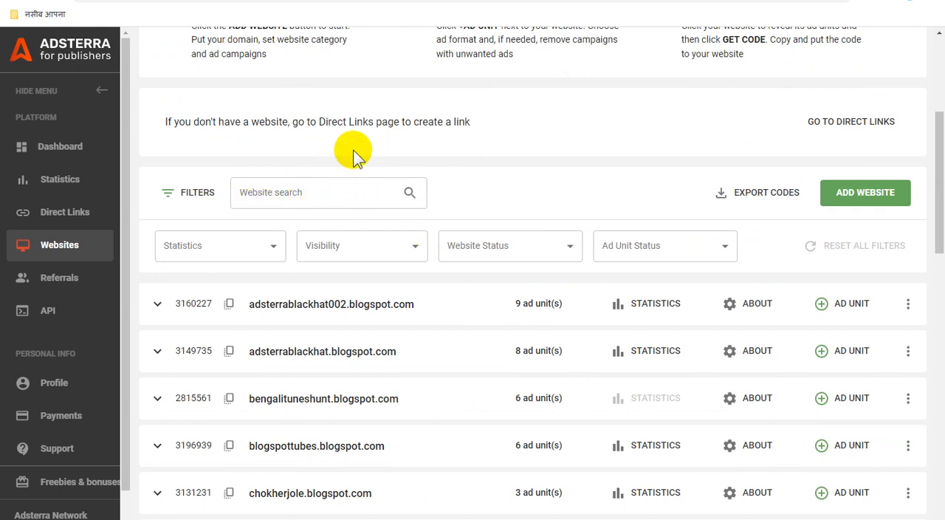
click(314, 191)
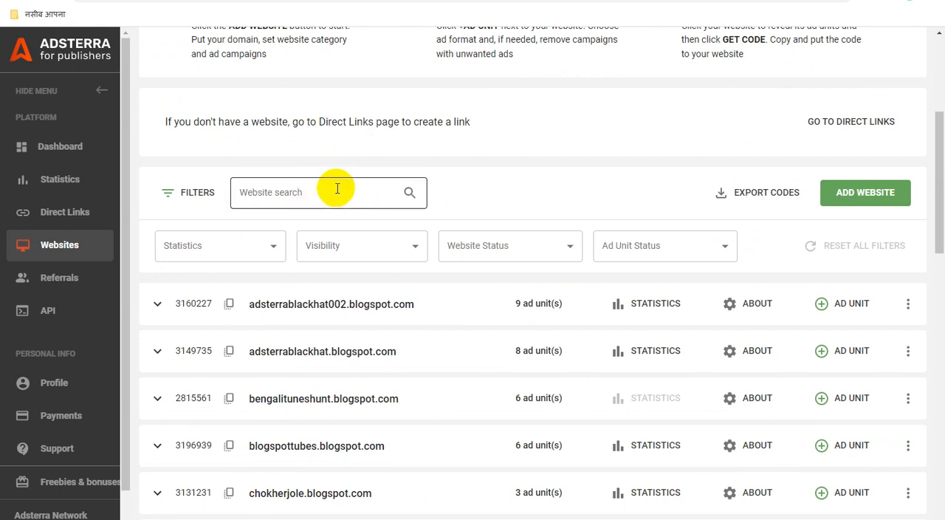
click(336, 189)
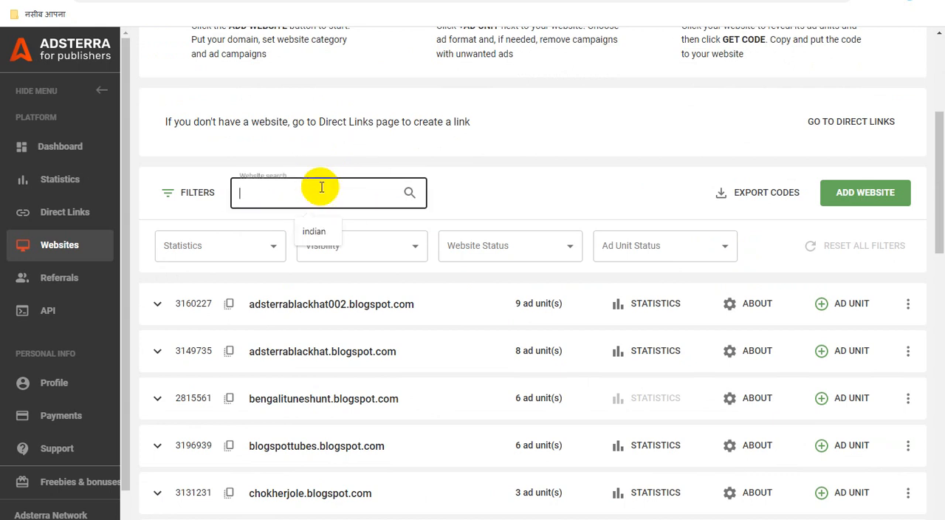
text(freelancedigitalmarketingservice.blogspot.com)
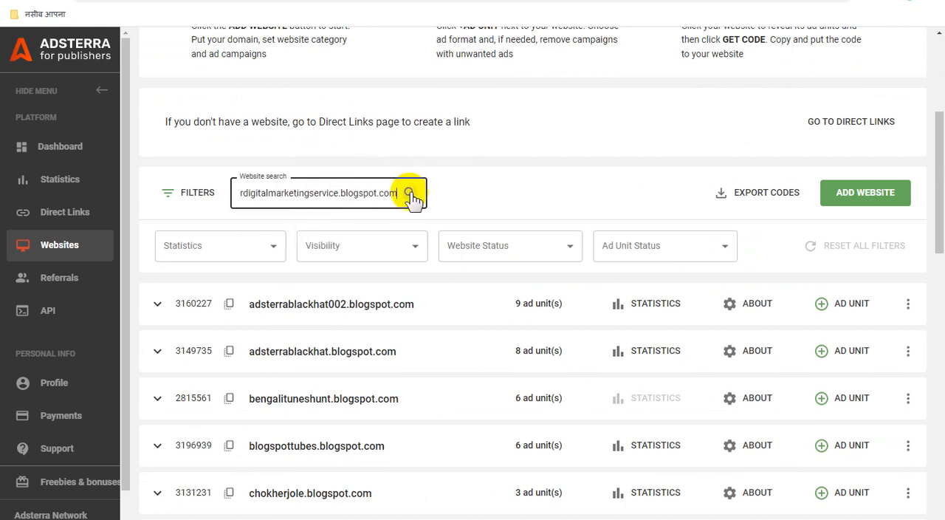
click(410, 192)
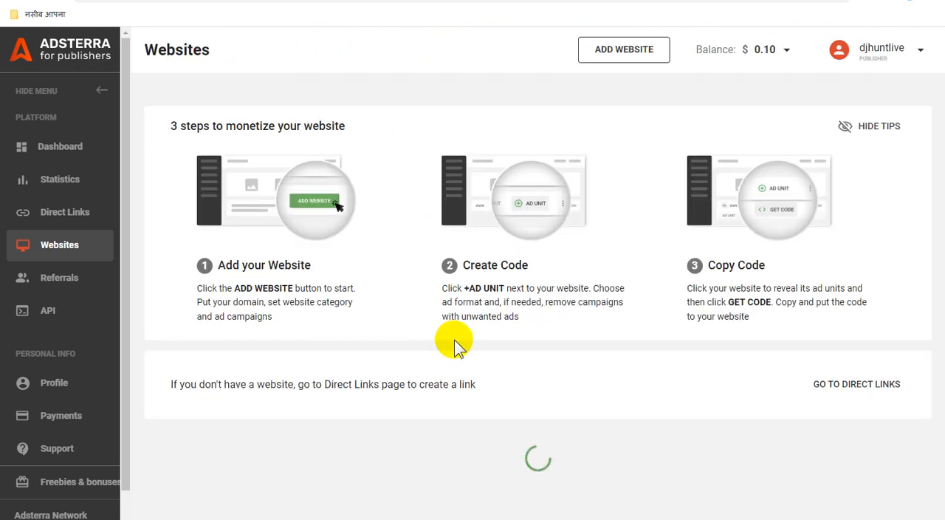
scroll(458, 340, down, 1)
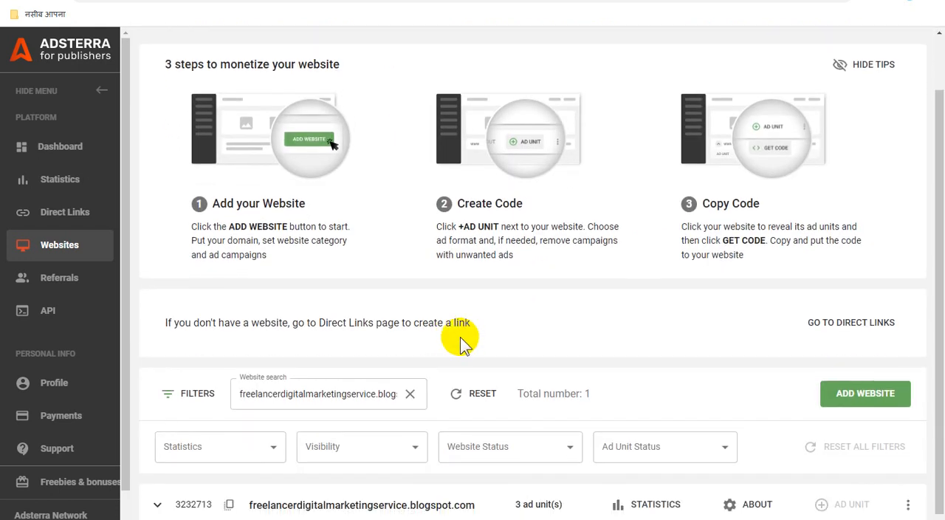
click(158, 498)
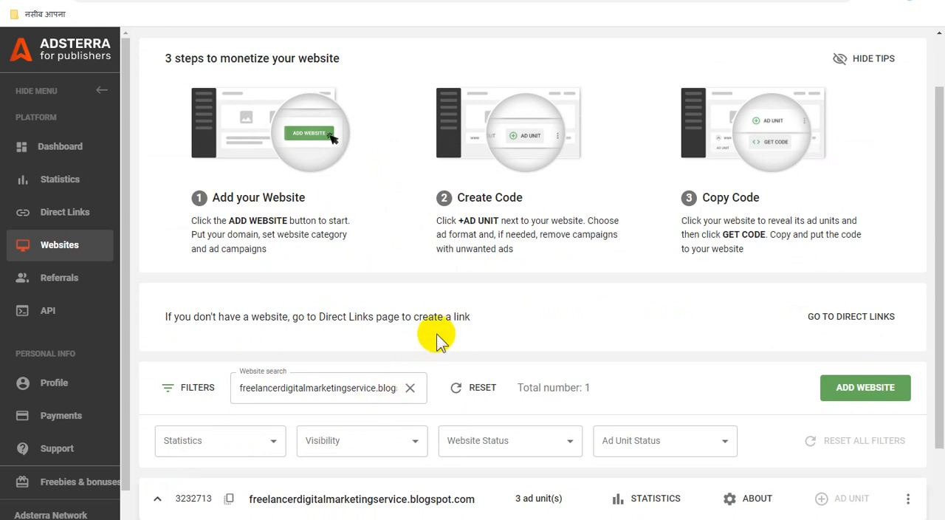
scroll(473, 325, down, 1)
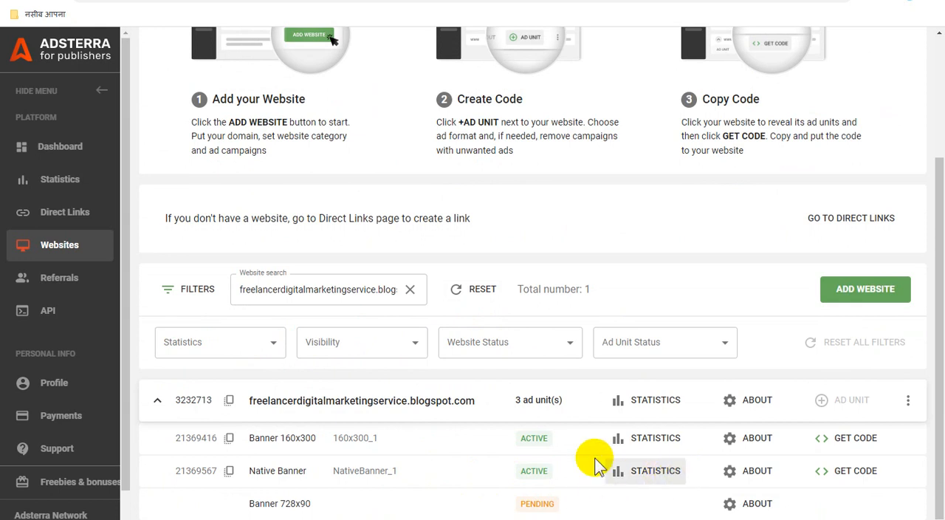
Reload the Websites page and expand the ad units of freelancerdigitalmarketingservice.blogspot.com in the full list
right_click(575, 204)
click(607, 244)
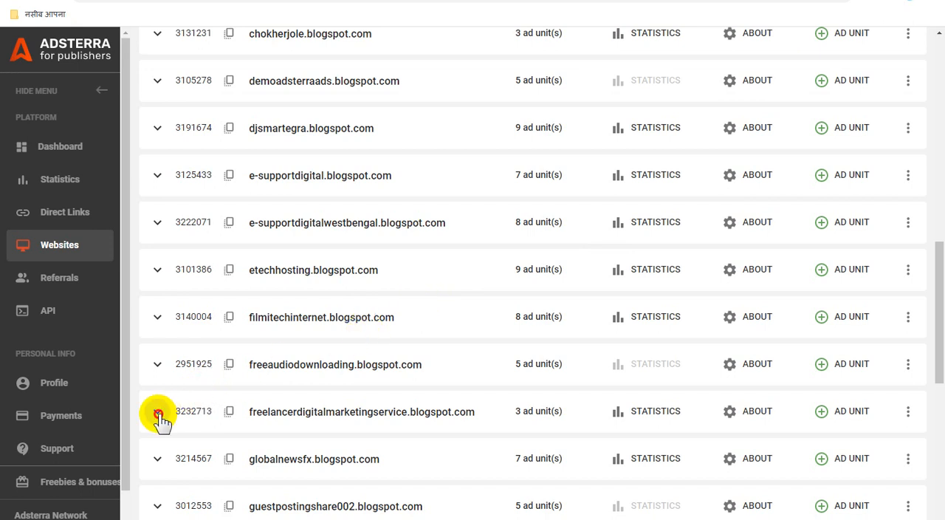
click(536, 412)
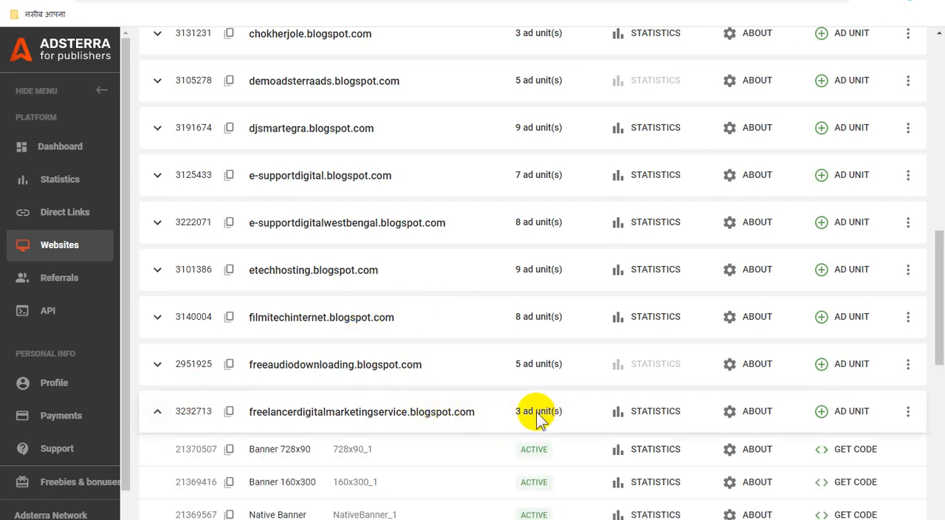
Open the code for the site's Banner 728x90 ad unit and copy it
scroll(536, 412, down, 2)
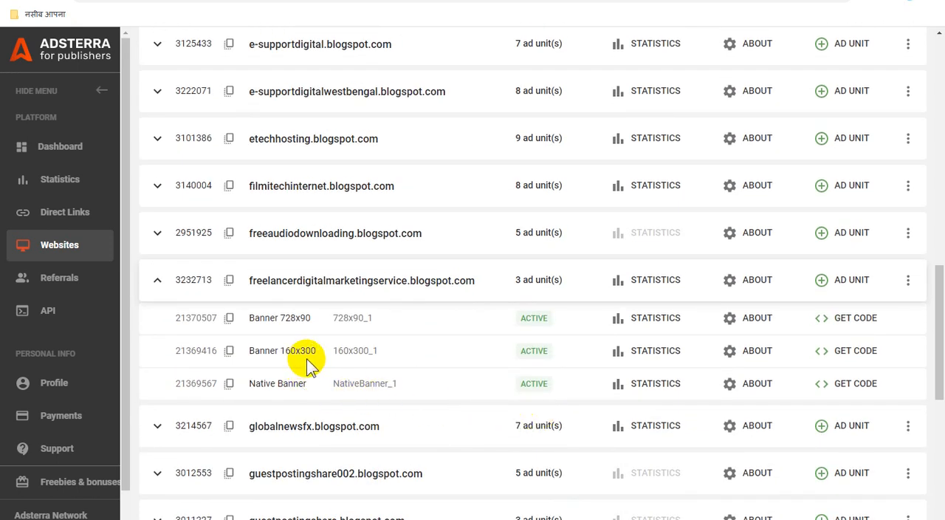
click(848, 325)
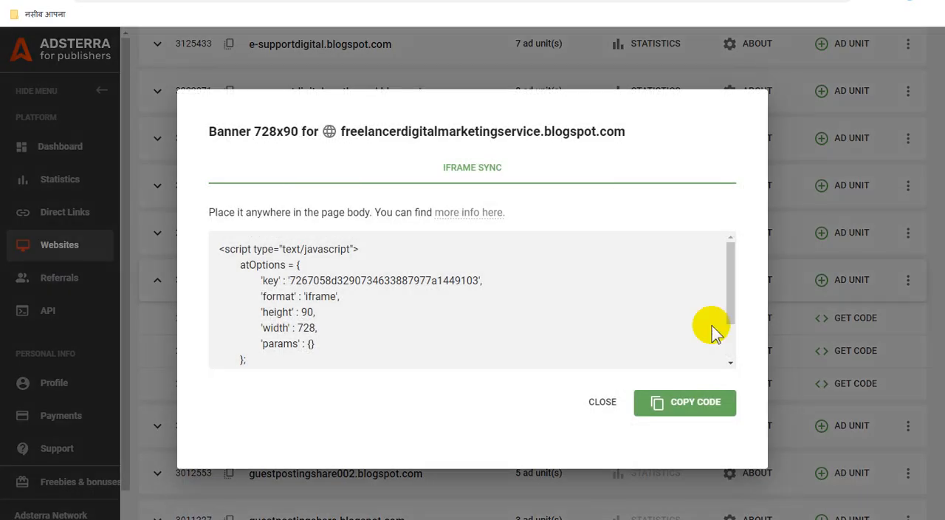
click(680, 403)
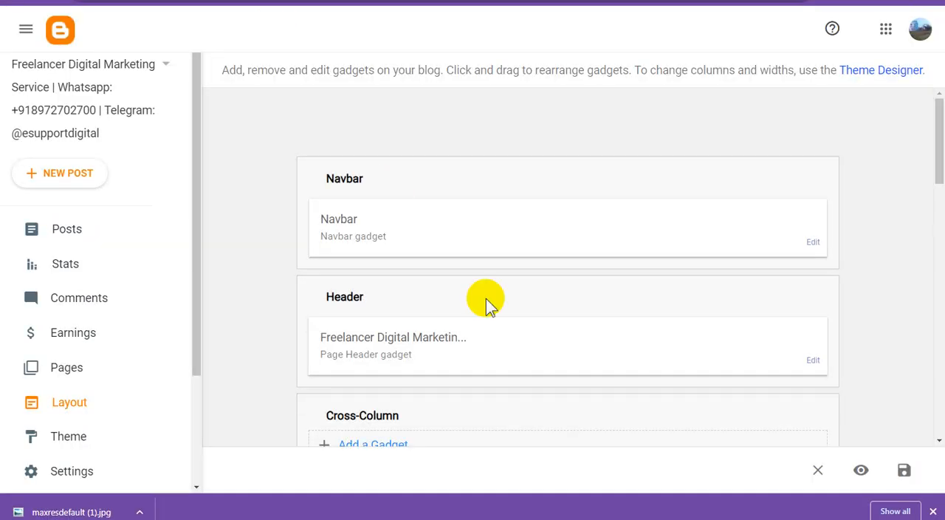
Switch to the Blogger layout and add an untitled HTML/JavaScript gadget containing the copied banner code to the Cross-Column section, saving it
scroll(510, 325, down, 3)
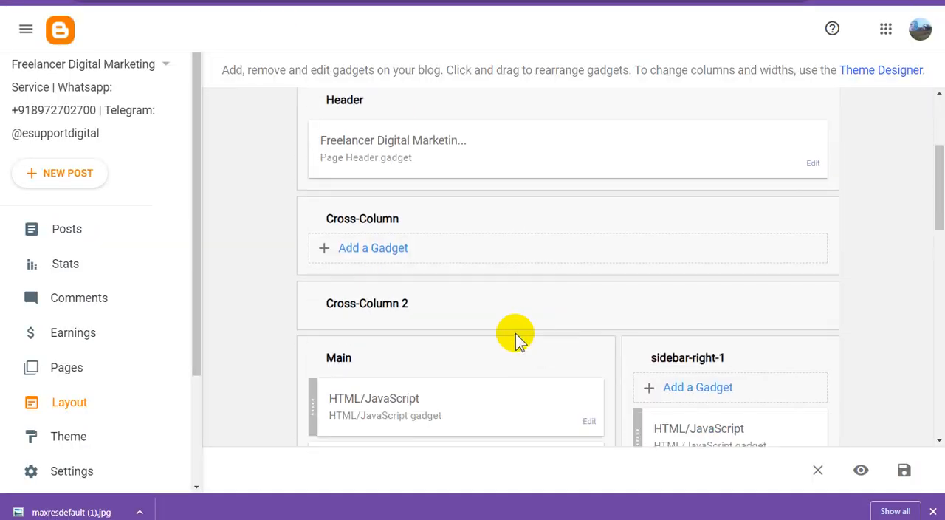
click(391, 250)
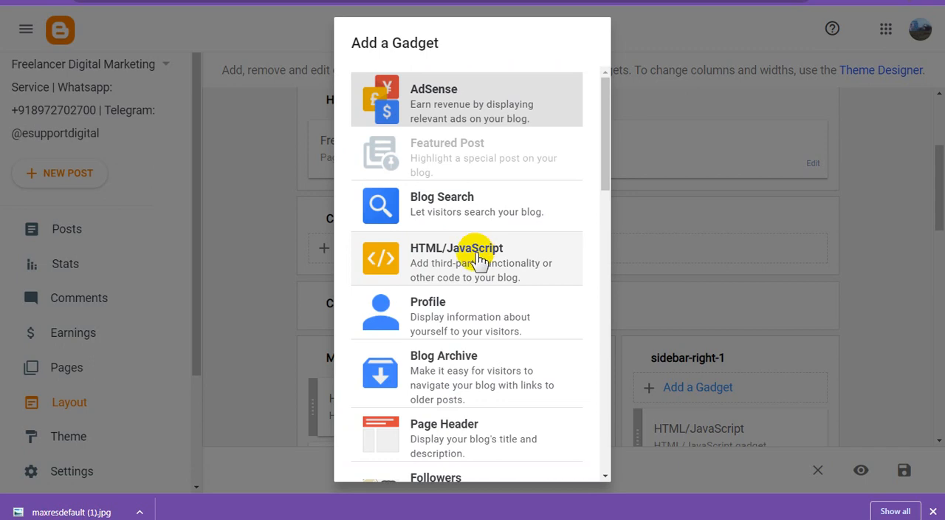
click(480, 259)
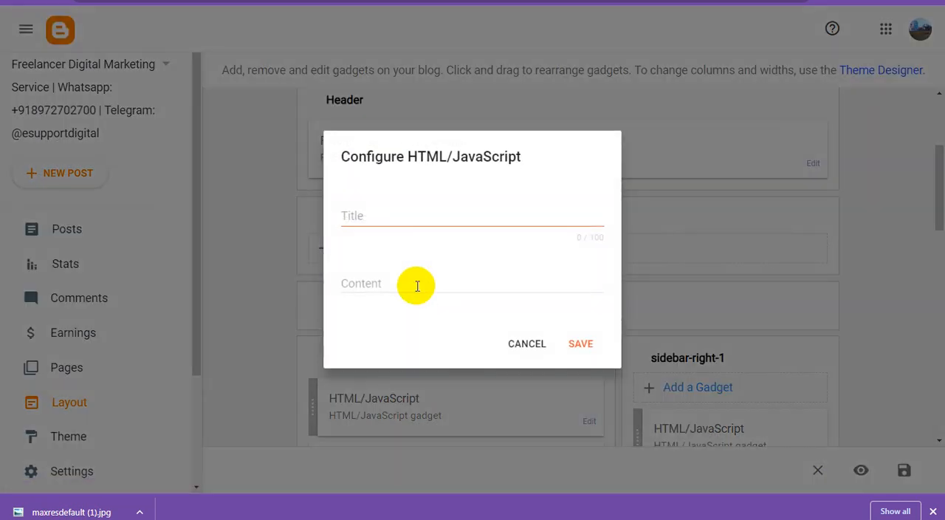
click(417, 286)
key(ctrl+v)
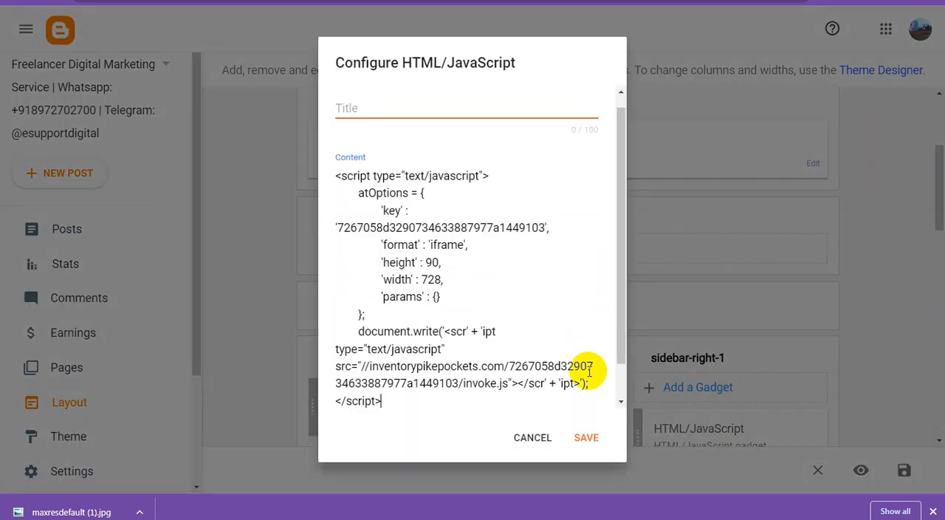
click(588, 440)
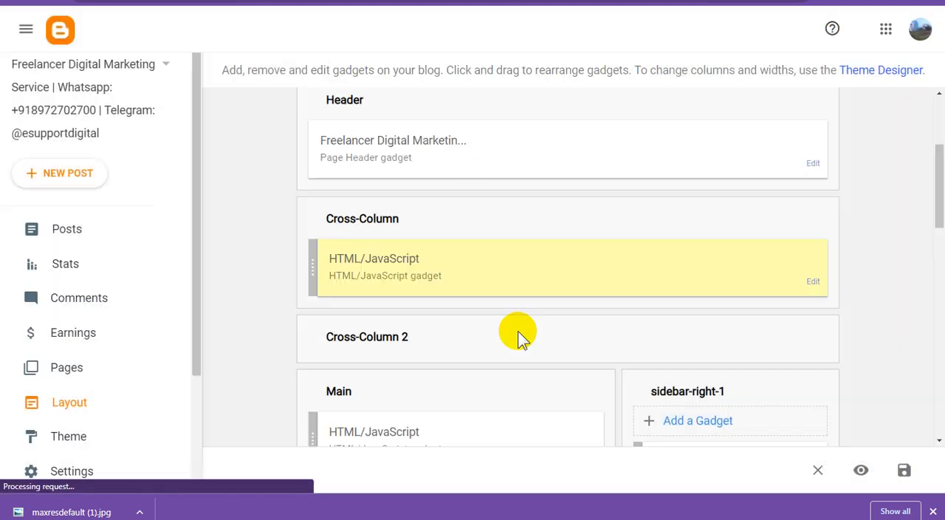
Move the new HTML/JavaScript gadget from the Cross-Column section into the Main section above Blog Posts
scroll(514, 334, down, 2)
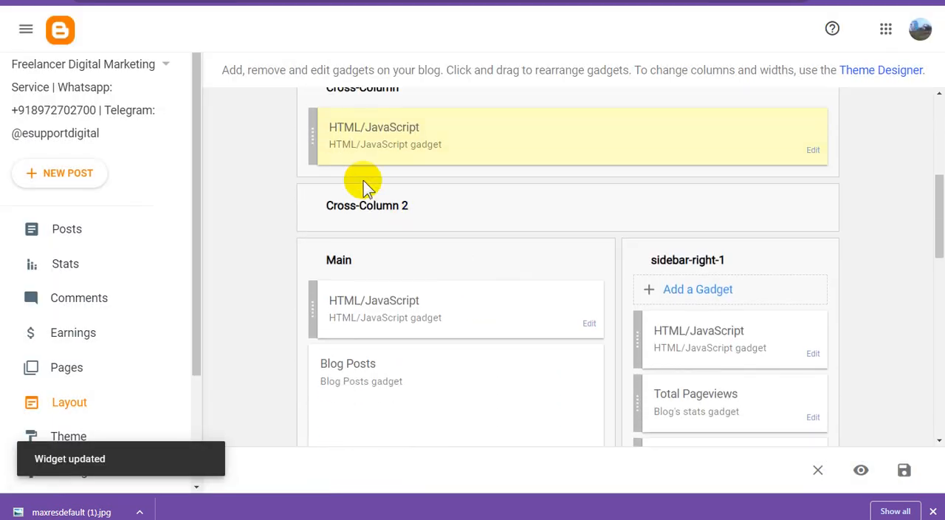
drag(312, 130, 321, 332)
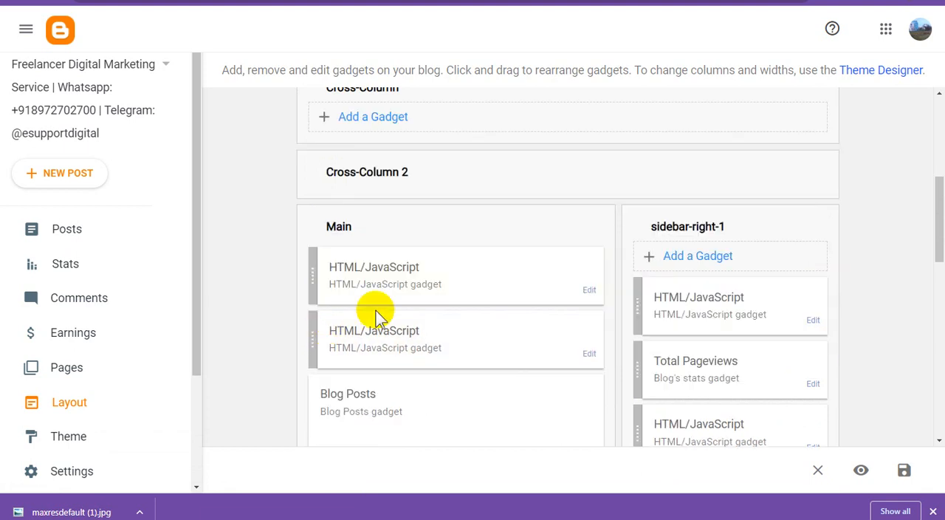
Save the rearranged blog layout and dismiss the browser's downloads bar
click(904, 470)
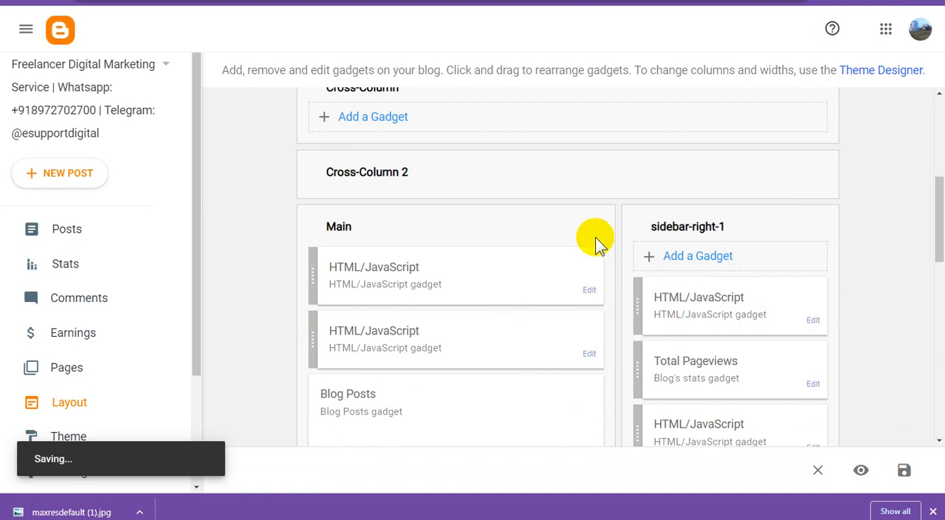
click(933, 512)
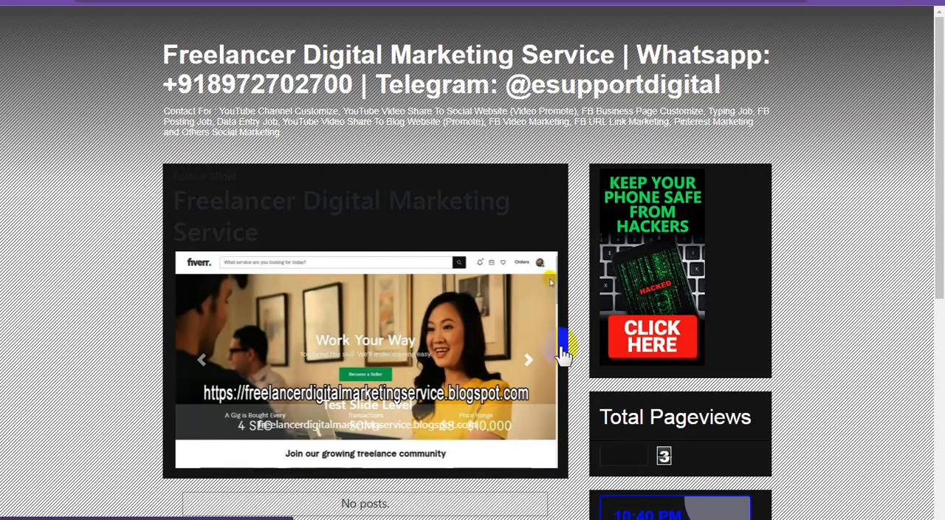
View the published blog and examine the ad placements above the posts, in the sidebar and at the page's end
click(570, 341)
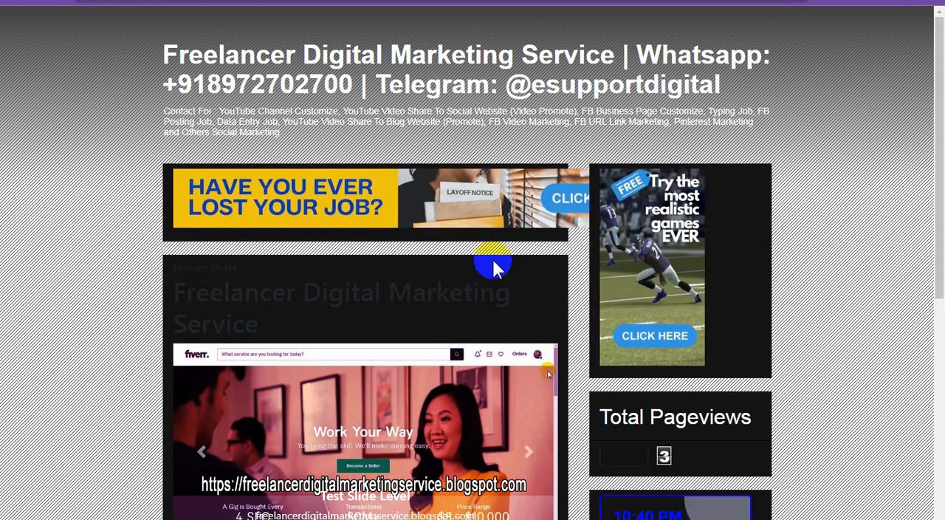
scroll(562, 296, down, 5)
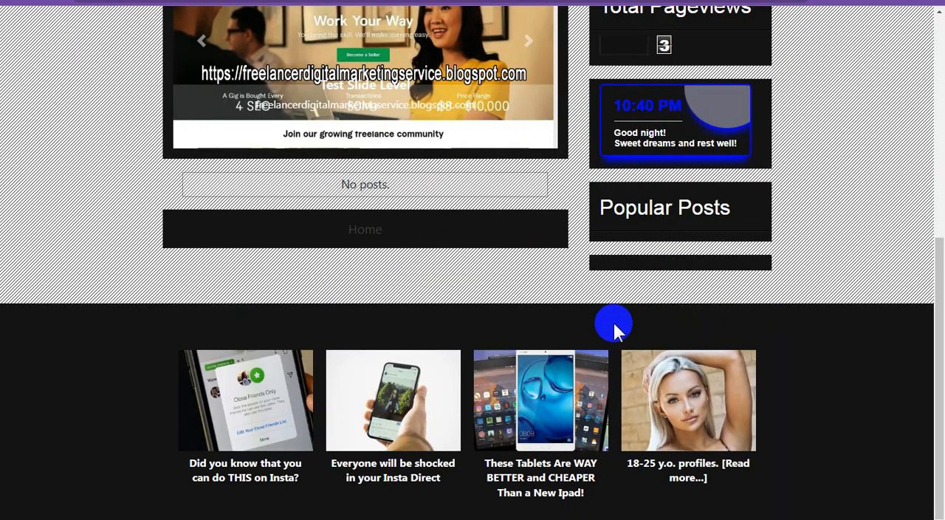
scroll(614, 321, up, 3)
scroll(615, 329, up, 3)
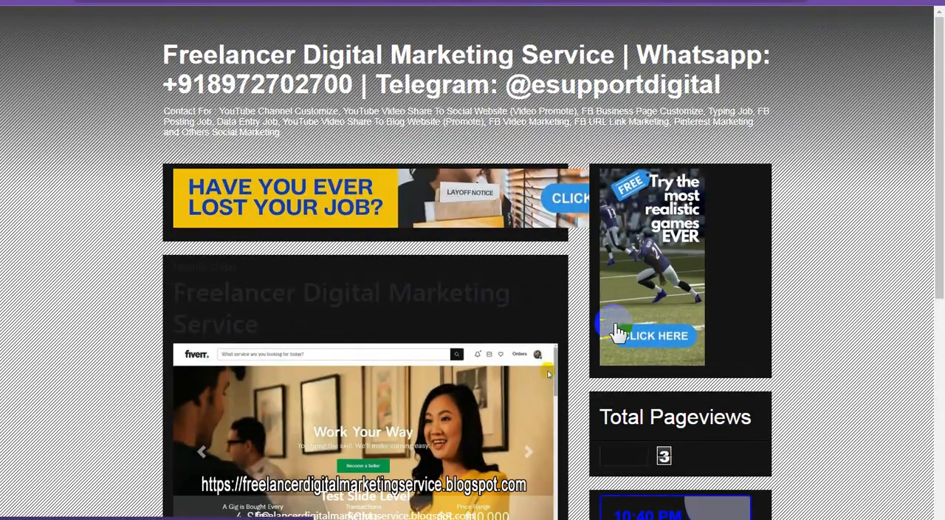
scroll(614, 323, down, 5)
scroll(613, 325, up, 5)
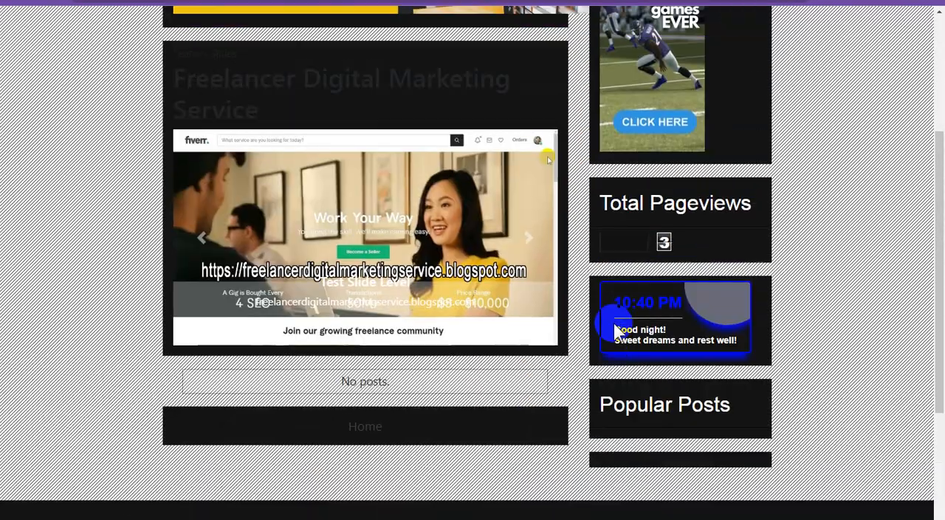